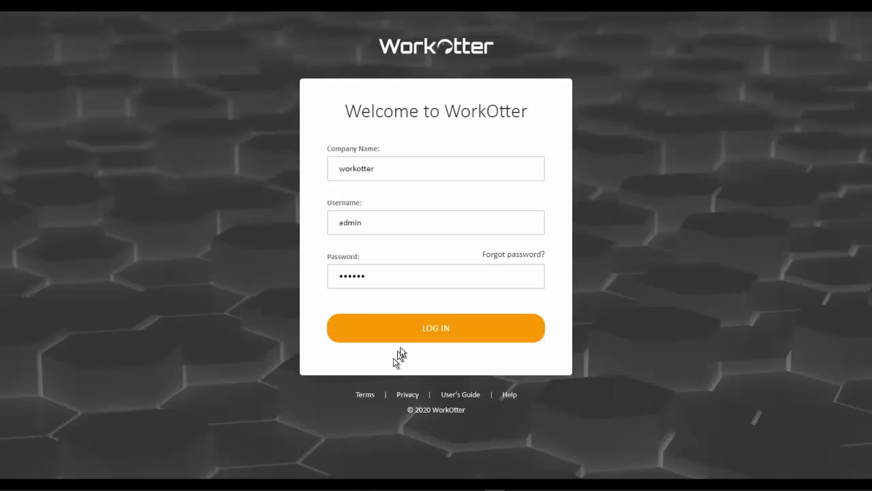
Log in with the prefilled credentials and dismiss the offer to update the saved password
left_click(431, 329)
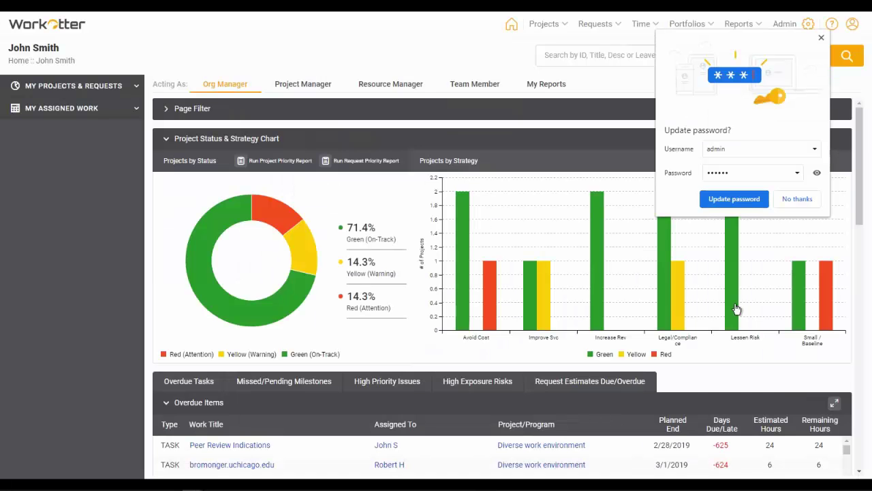
left_click(821, 38)
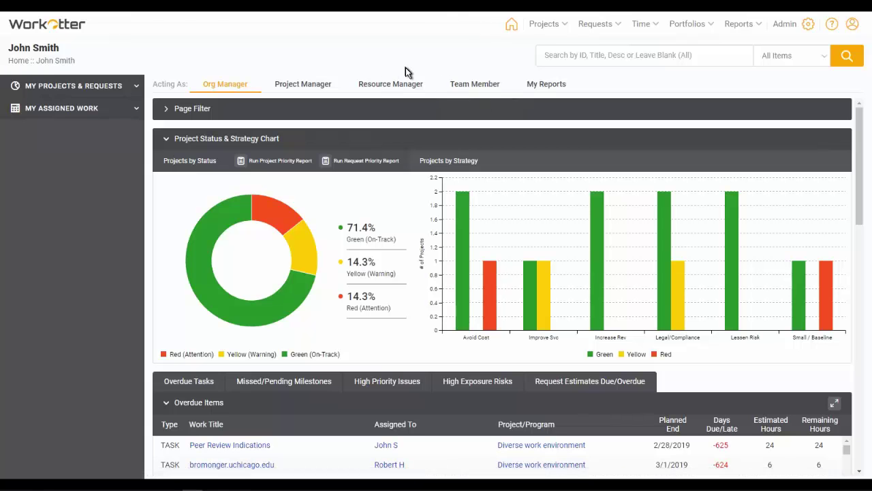
View the Project Manager dashboard, move Resource Manager ahead of Project Manager in the dashboard order, and return to Org Manager
left_click(304, 85)
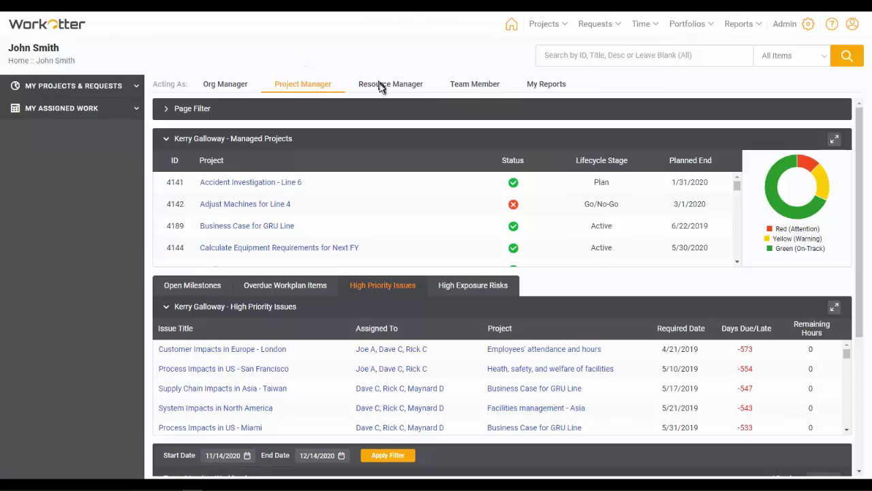
left_click_drag(380, 87, 229, 88)
left_click(236, 85)
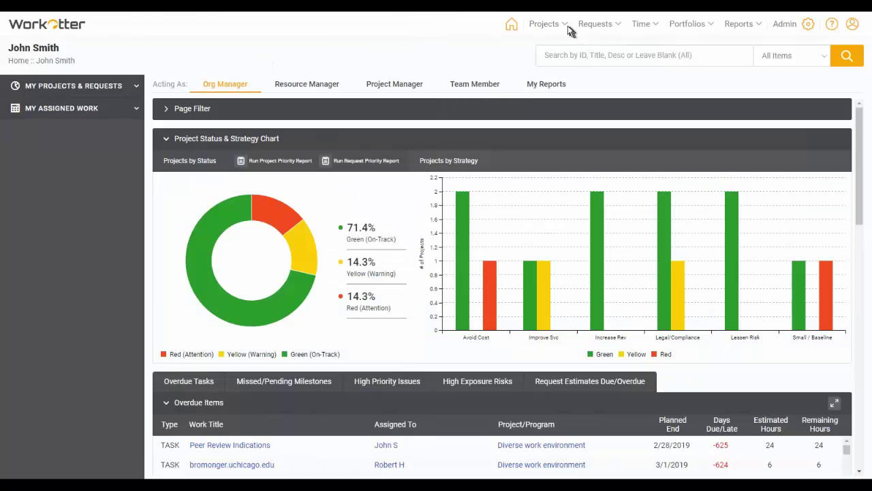
Look through the available project options, the request stages and the item types that the global search can be limited to
left_click(565, 26)
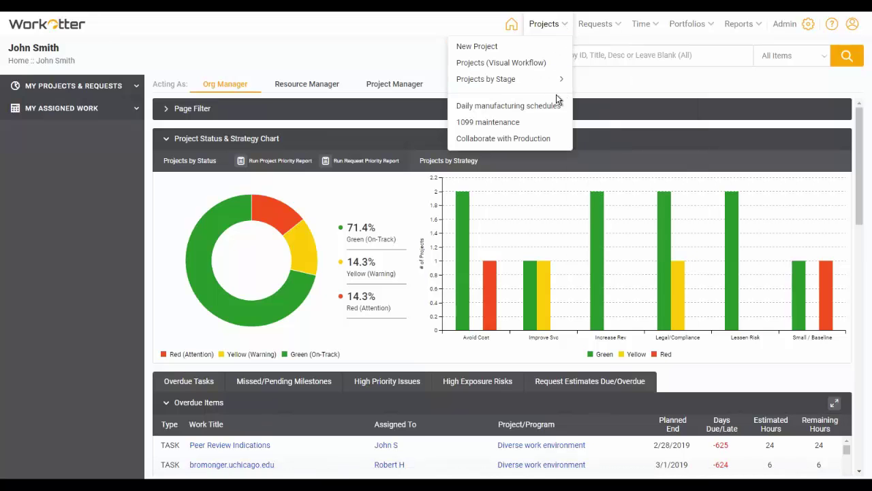
mouse_move(535, 82)
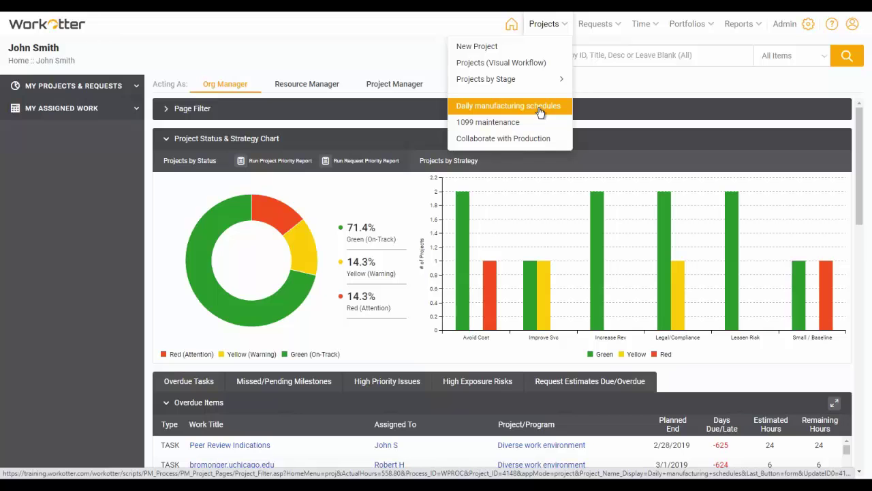
mouse_move(616, 27)
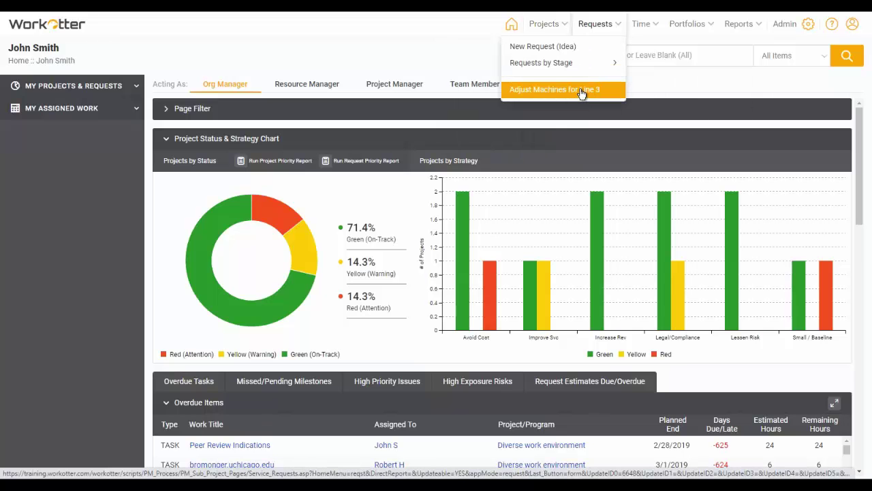
mouse_move(556, 66)
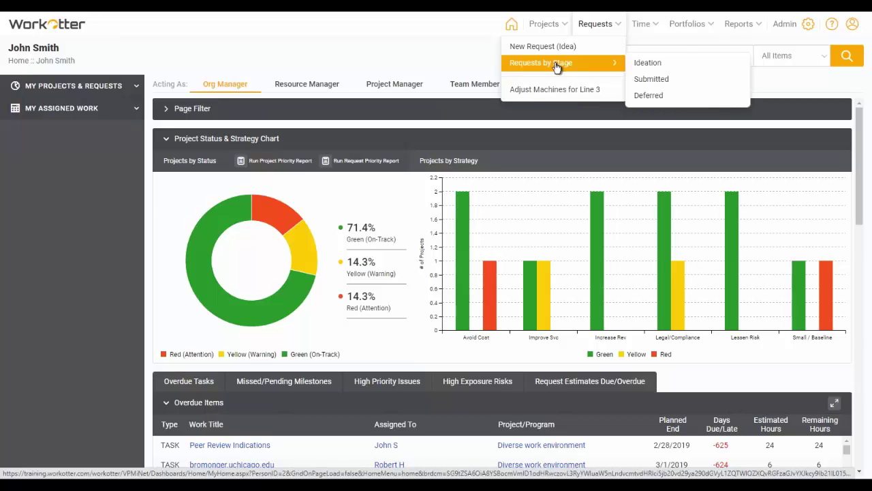
mouse_move(567, 25)
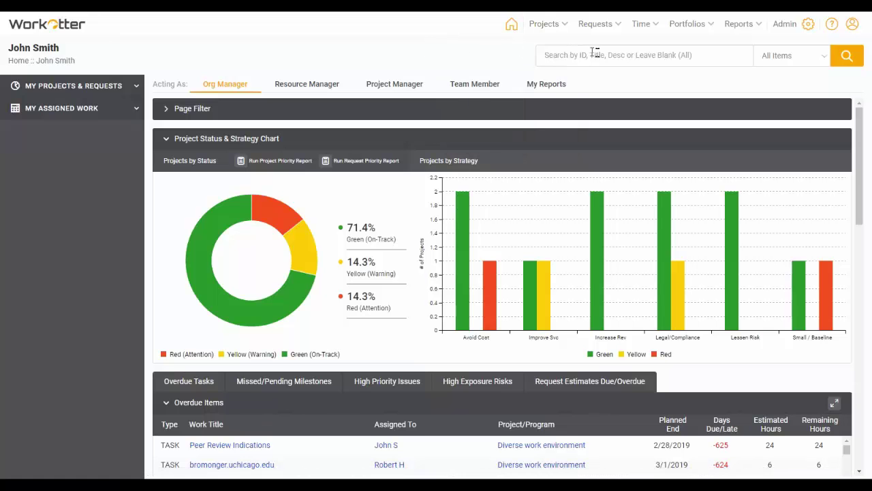
left_click(772, 59)
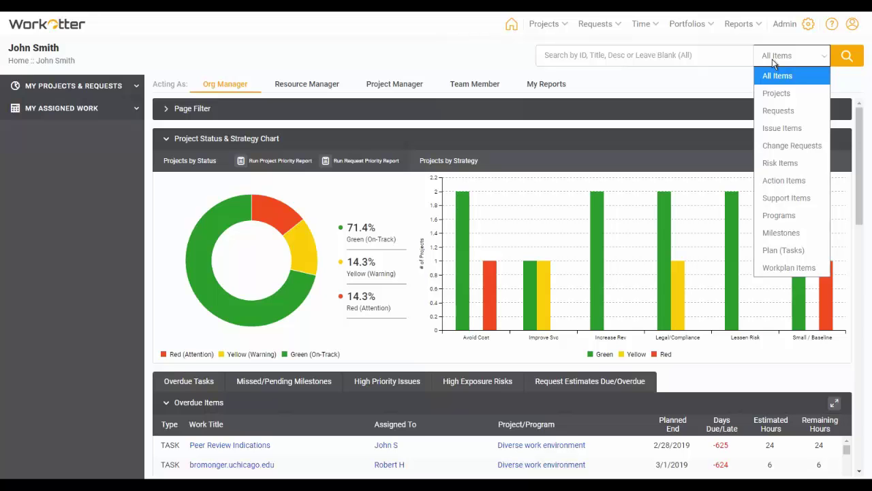
left_click(152, 264)
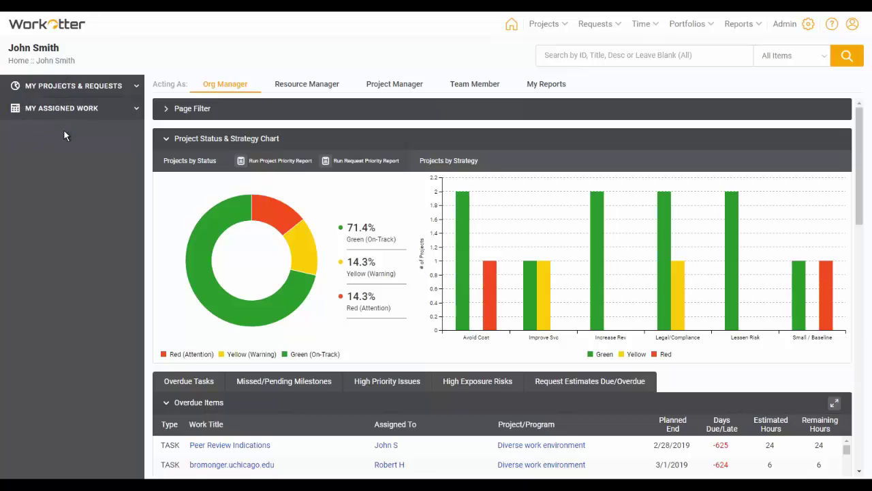
Check the Org Manager page filter options and inspect the project status and strategy charts
left_click(166, 110)
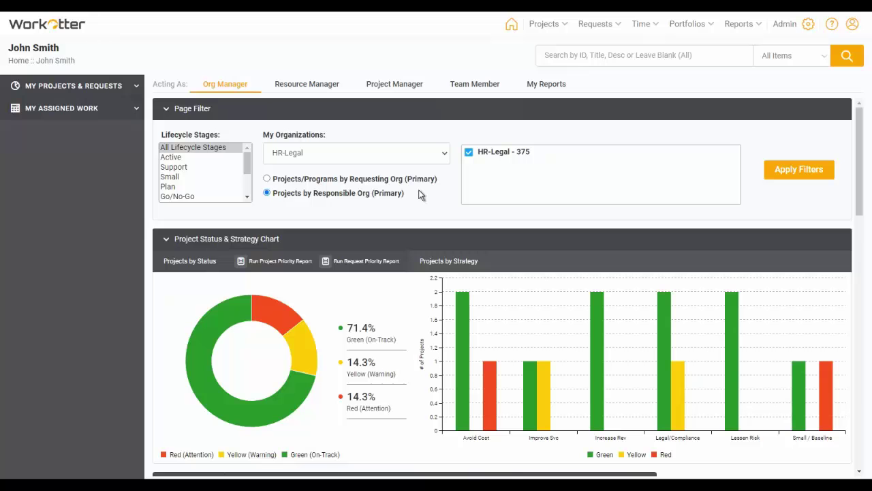
left_click(166, 110)
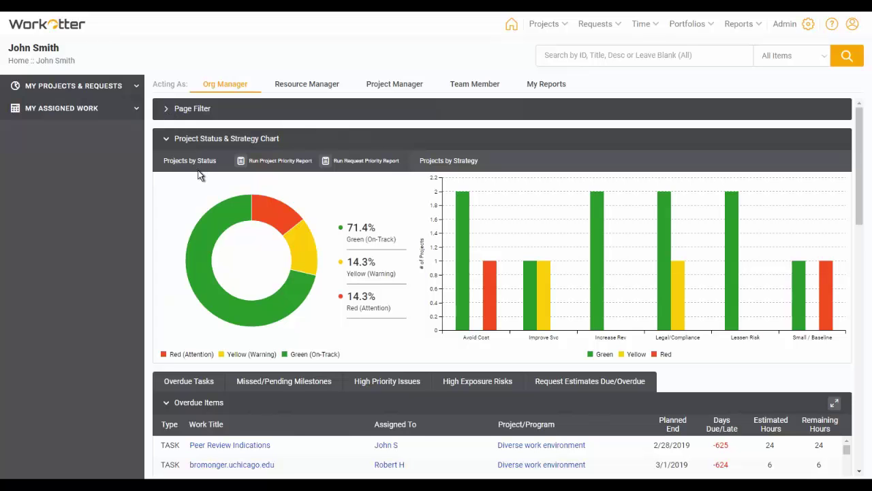
mouse_move(291, 250)
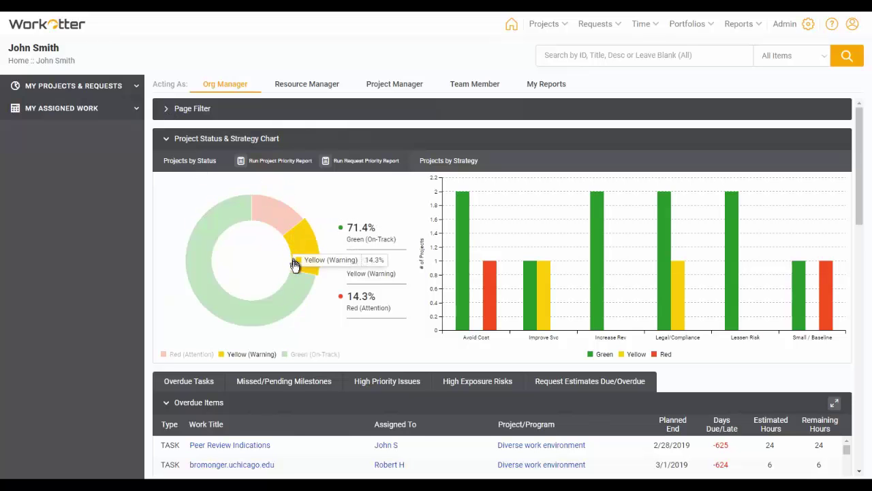
mouse_move(293, 222)
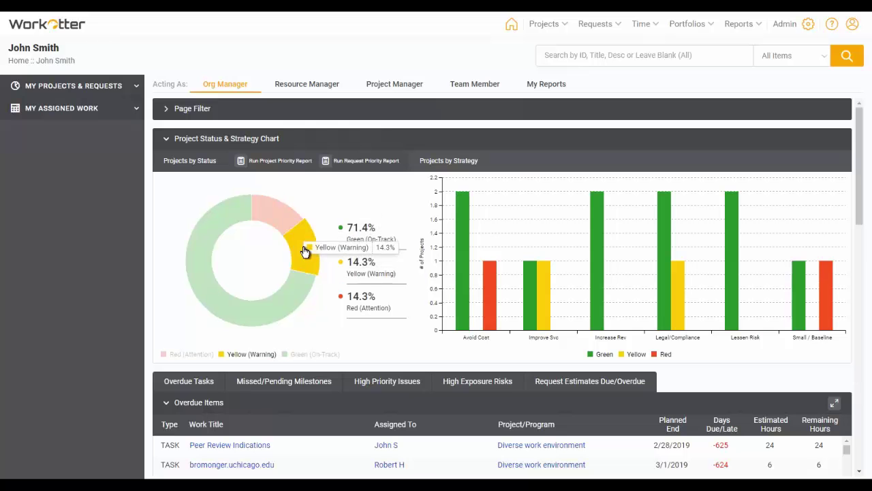
mouse_move(483, 293)
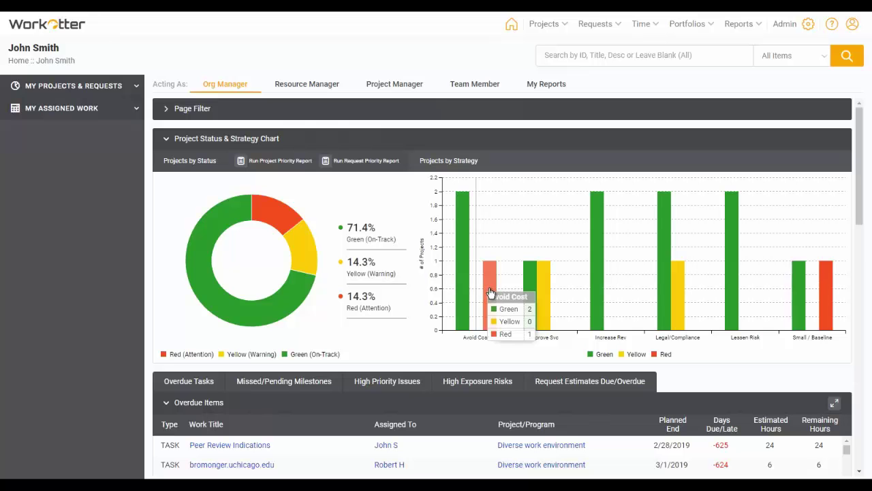
From the red status projects, view the scorecard report for "Legal standards for real estate, construction" and return to the home dashboard
left_click(270, 213)
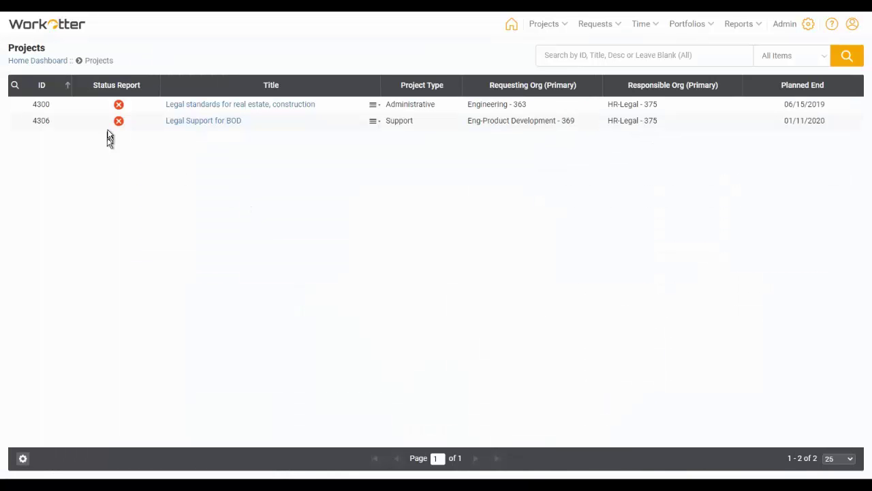
left_click(119, 106)
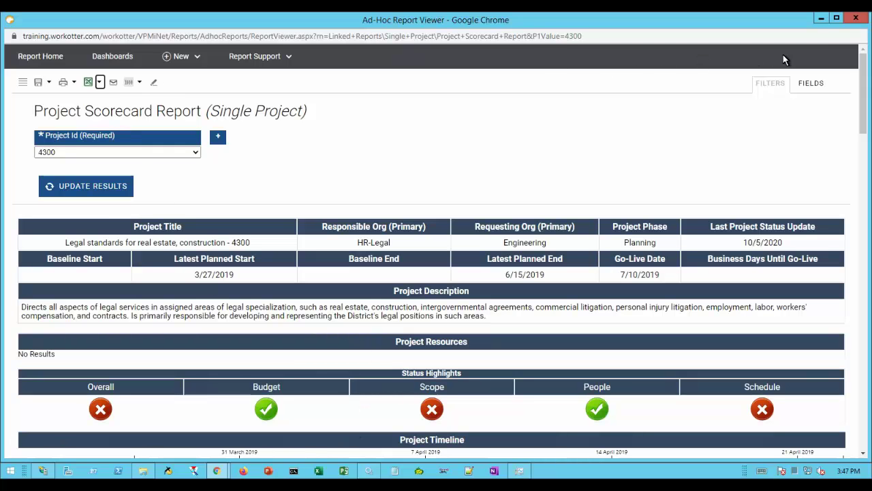
left_click(856, 18)
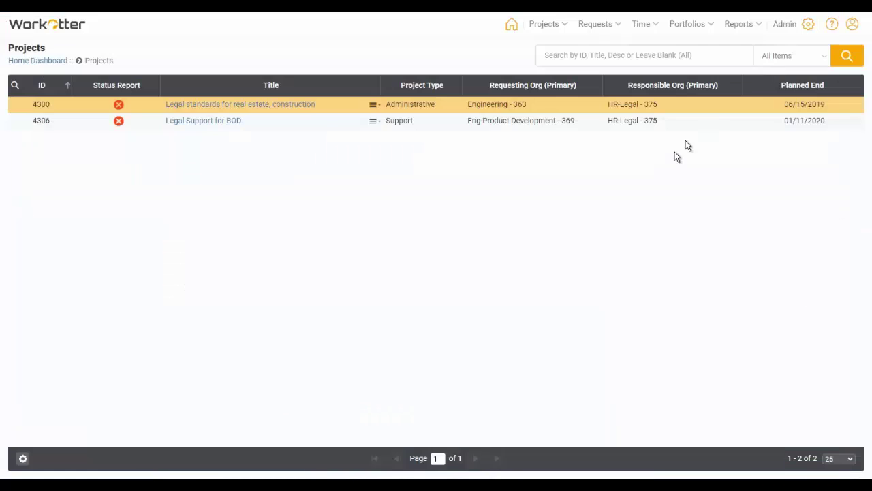
left_click(517, 34)
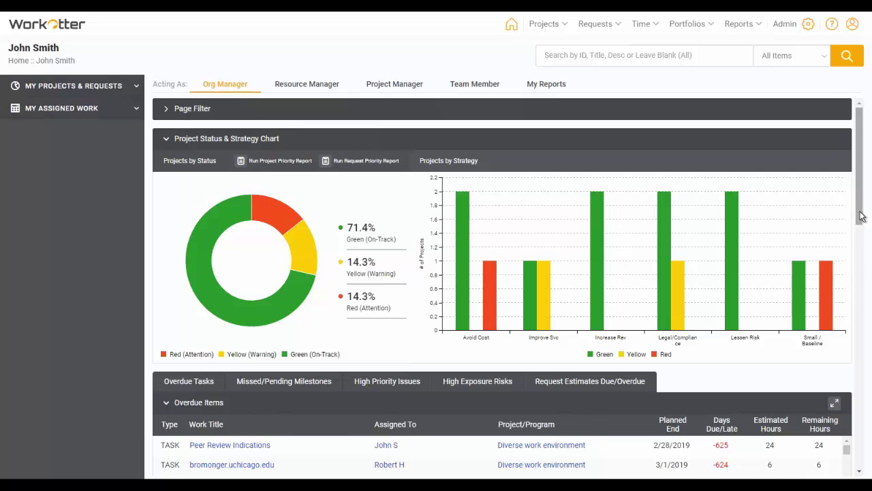
Review the missed/pending milestones, high priority issues and high exposure risks on the Org Manager dashboard
left_click_drag(861, 219, 867, 285)
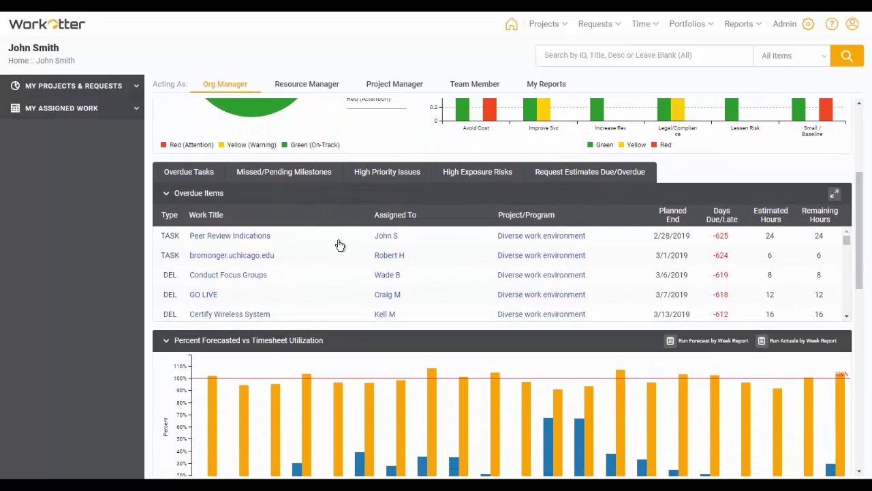
left_click(293, 176)
left_click(378, 173)
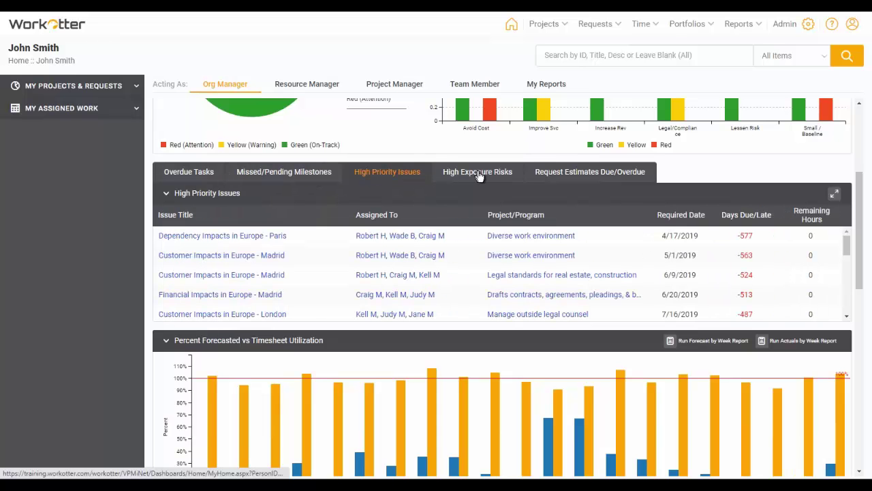
left_click(488, 174)
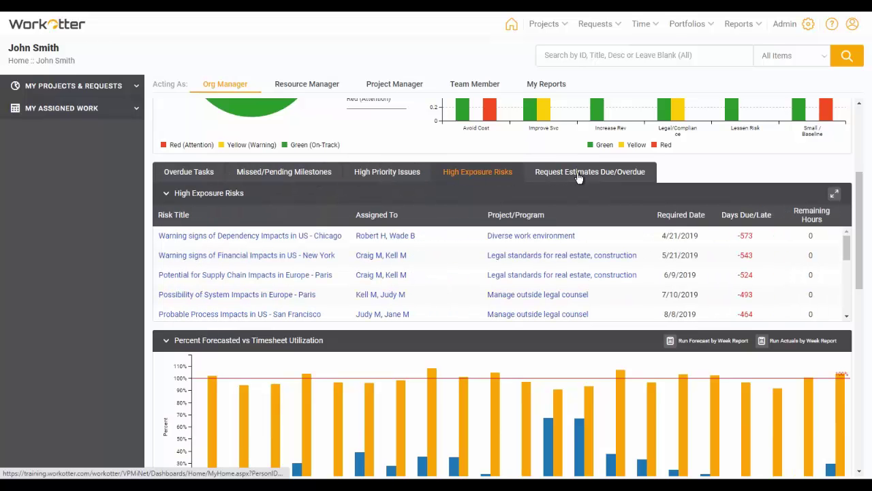
Enlarge and restore the High Exposure Risks list, and collapse its section on the dashboard
left_click(836, 196)
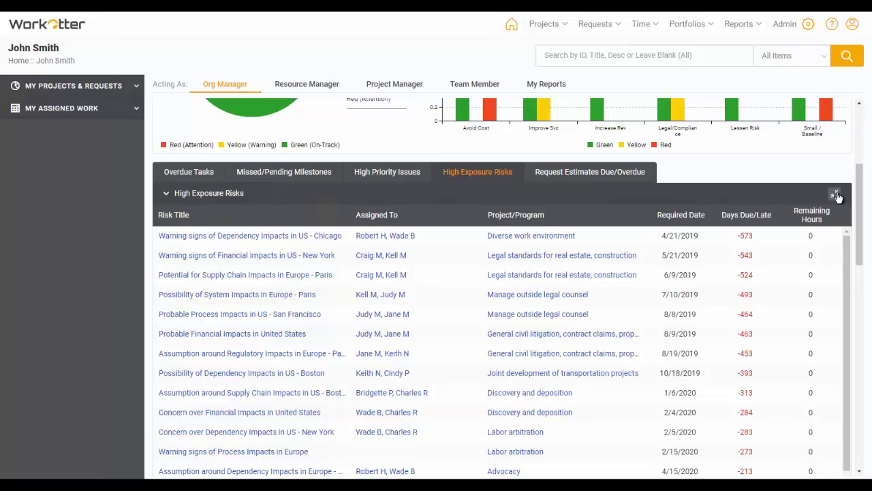
left_click(837, 196)
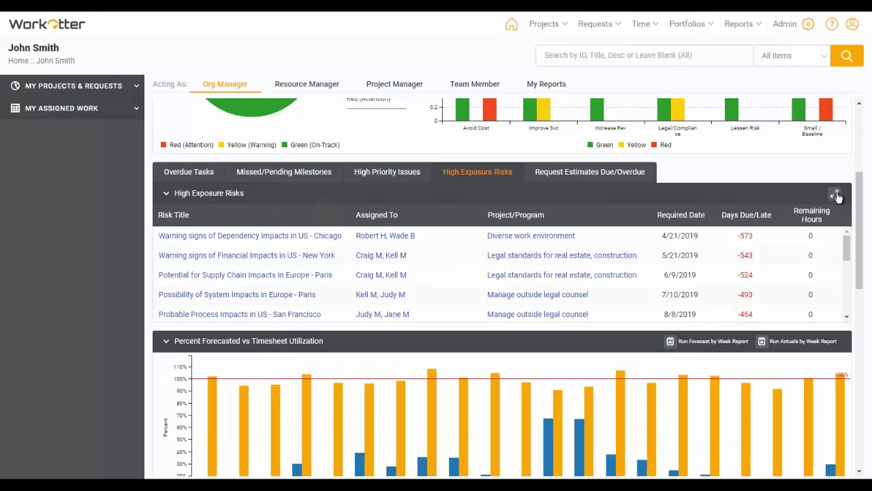
left_click(166, 195)
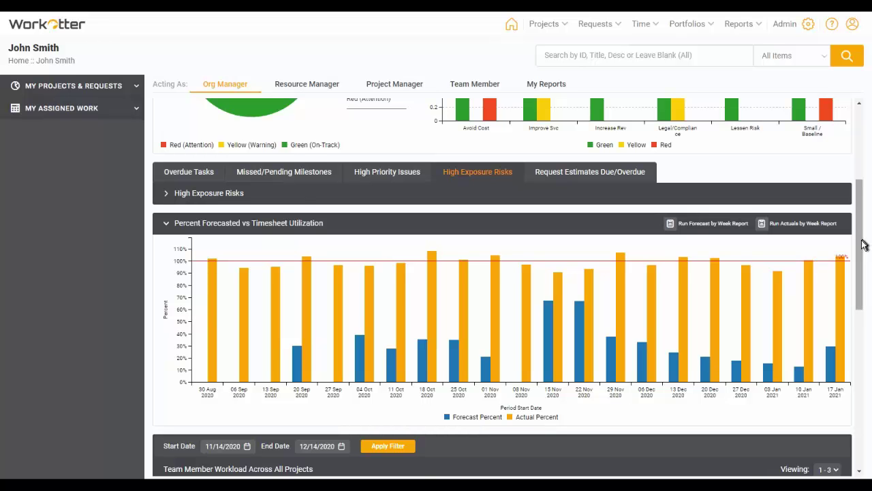
left_click_drag(862, 245, 869, 105)
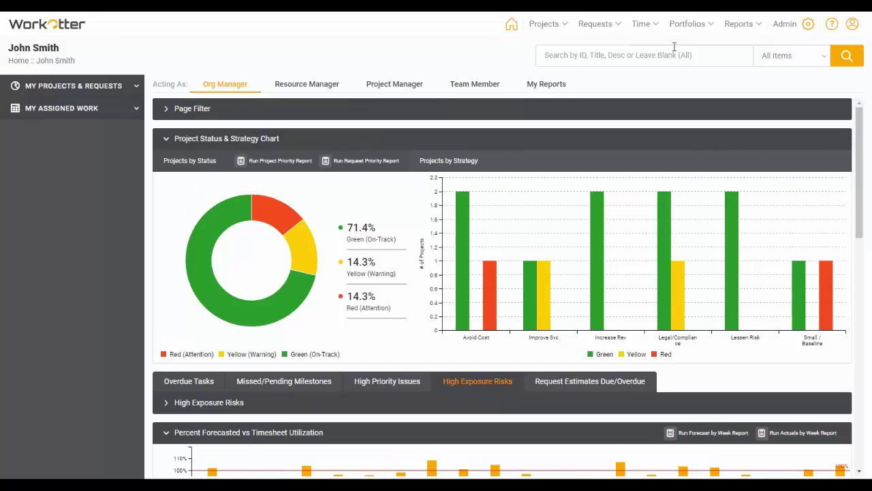
Check the list of project stages and open the visual workflow of all projects
left_click(565, 27)
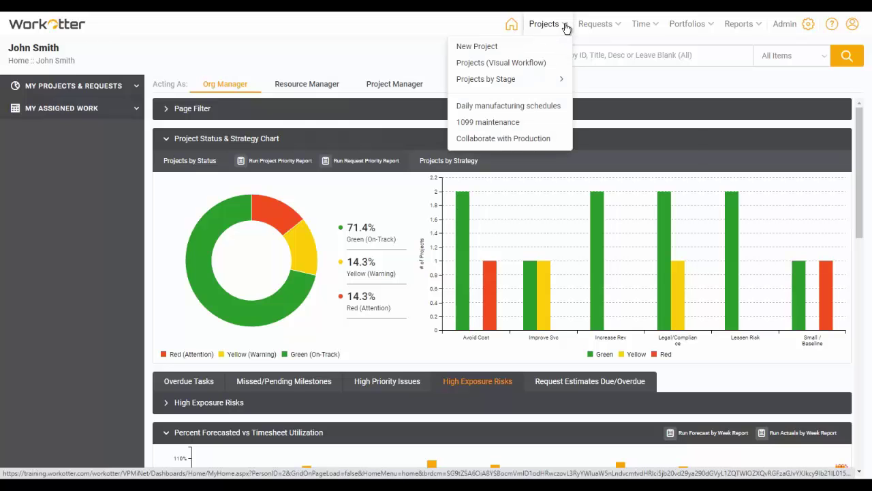
mouse_move(558, 80)
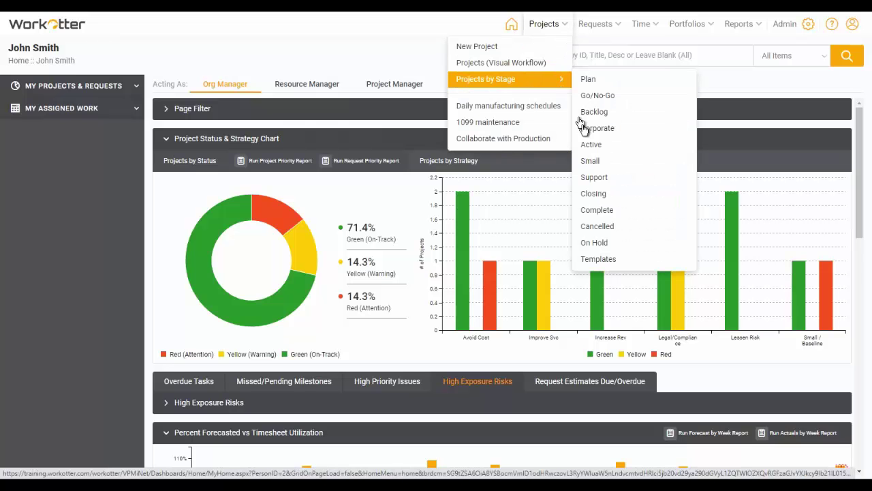
left_click(529, 66)
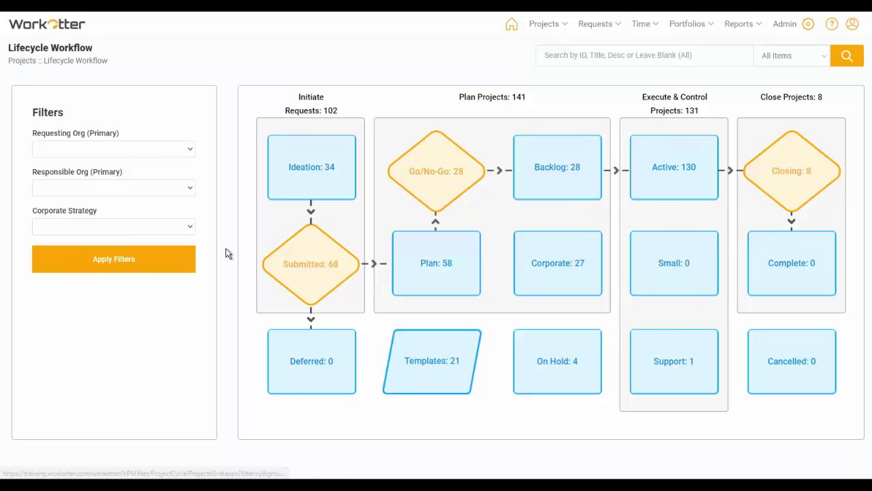
Filter the lifecycle workflow by the responsible organization Eng-Packaging, and clear that filter again
left_click(176, 189)
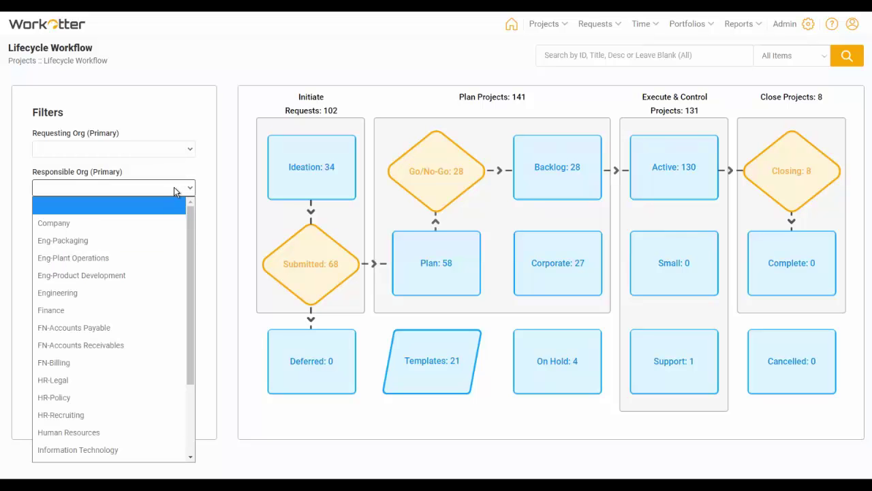
left_click(142, 244)
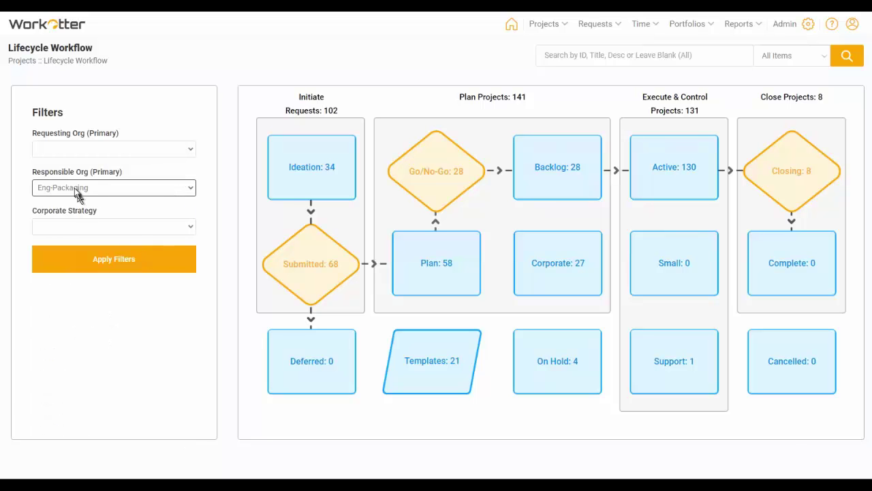
left_click(143, 257)
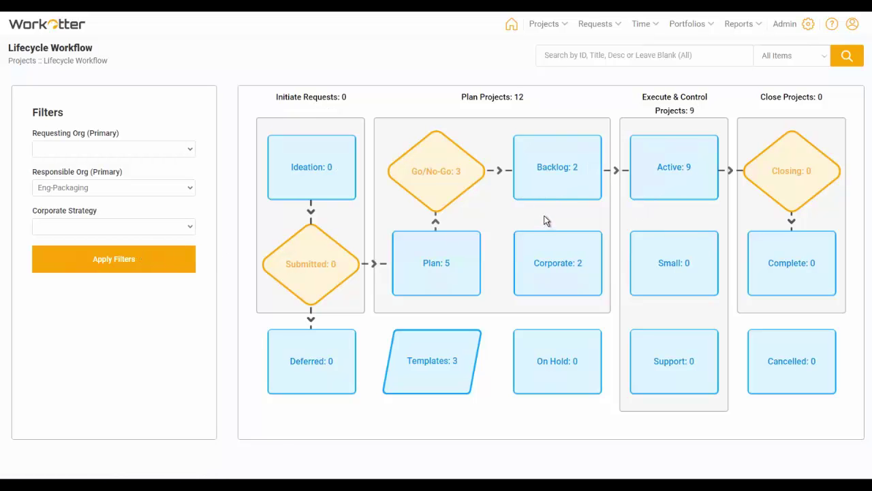
left_click(145, 190)
left_click(137, 203)
left_click(123, 258)
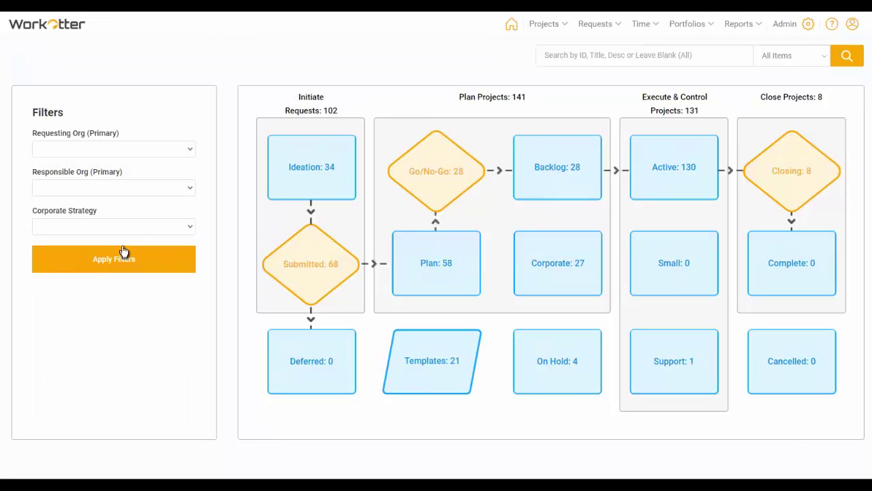
Open the list of Active projects from the lifecycle workflow
left_click(686, 168)
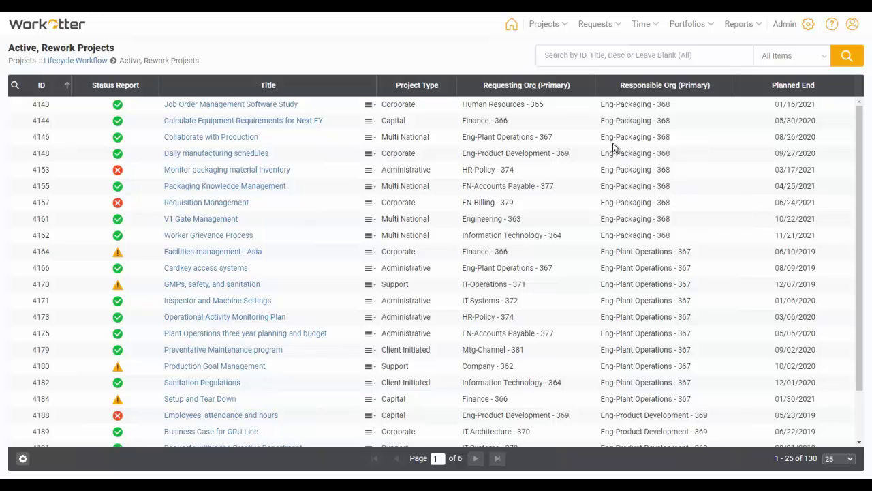
Sort the active projects list by title and show the column filter row
left_click(266, 87)
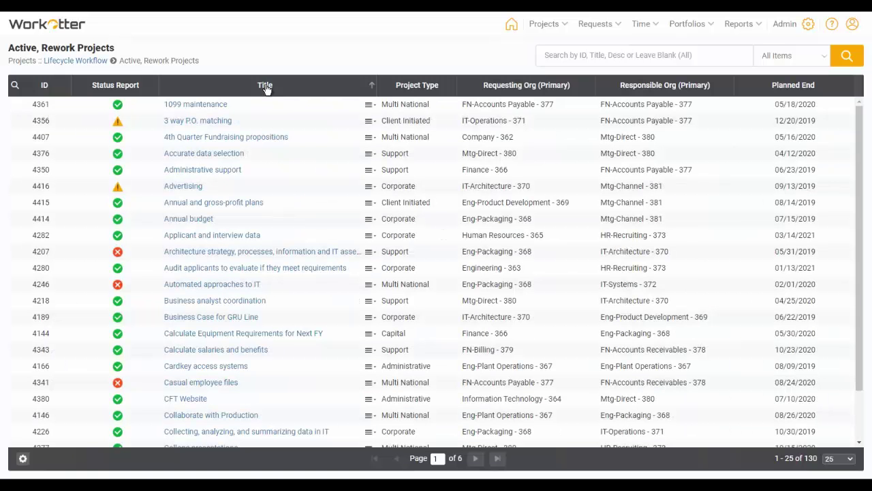
left_click(14, 87)
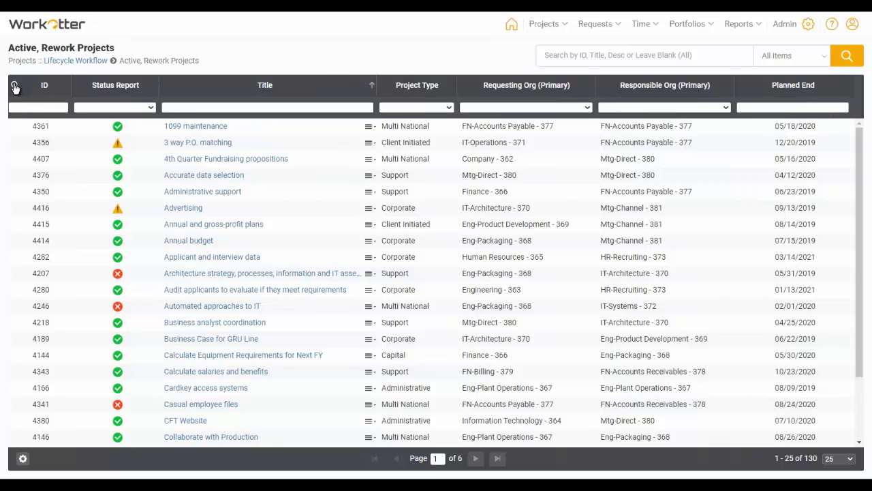
Filter the list to Red status reports and to titles containing 4, and clear both filters again
left_click(117, 108)
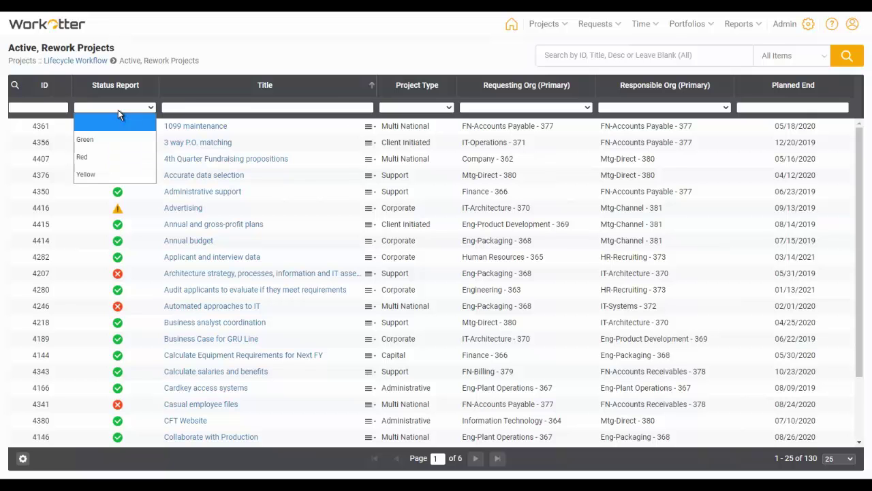
left_click(109, 158)
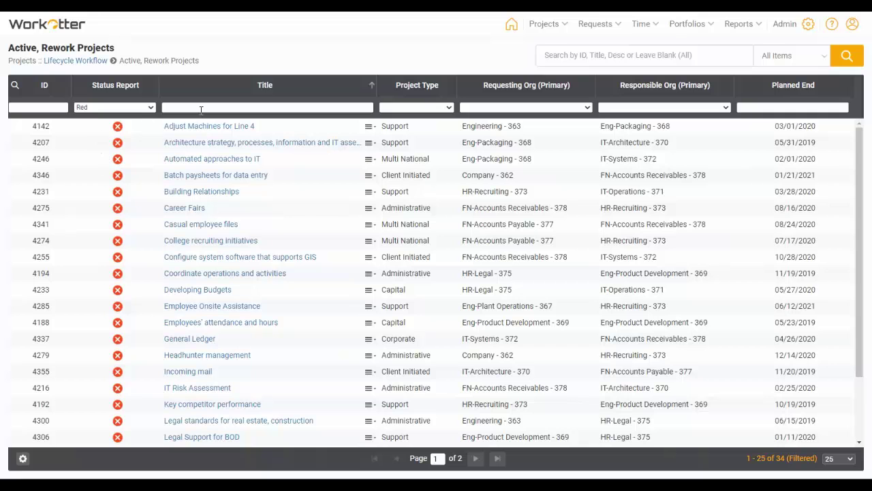
left_click(164, 107)
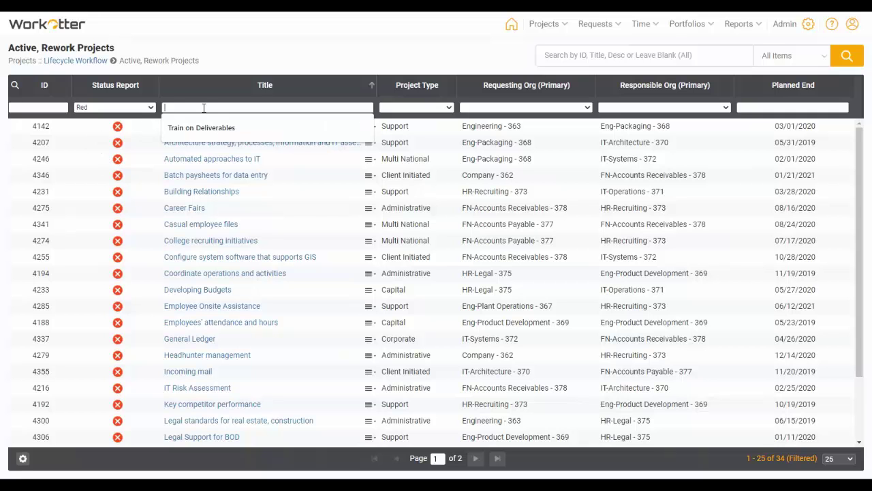
type("4")
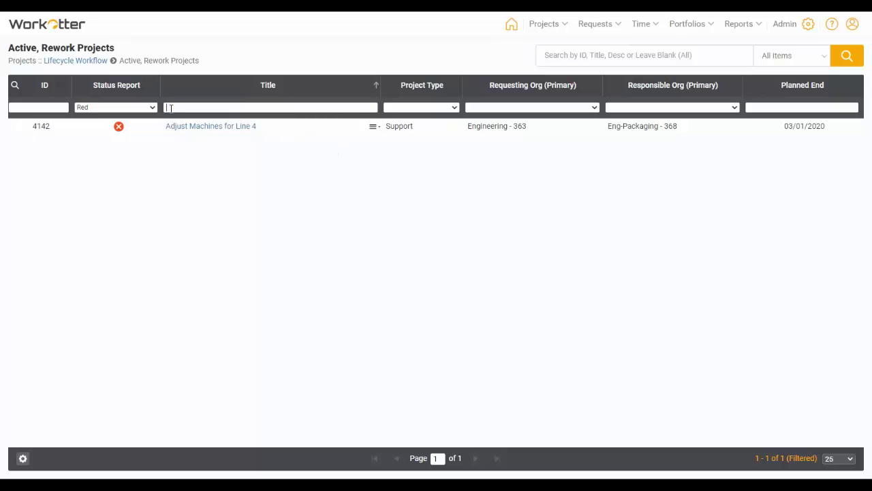
key("BackSpace")
left_click(116, 107)
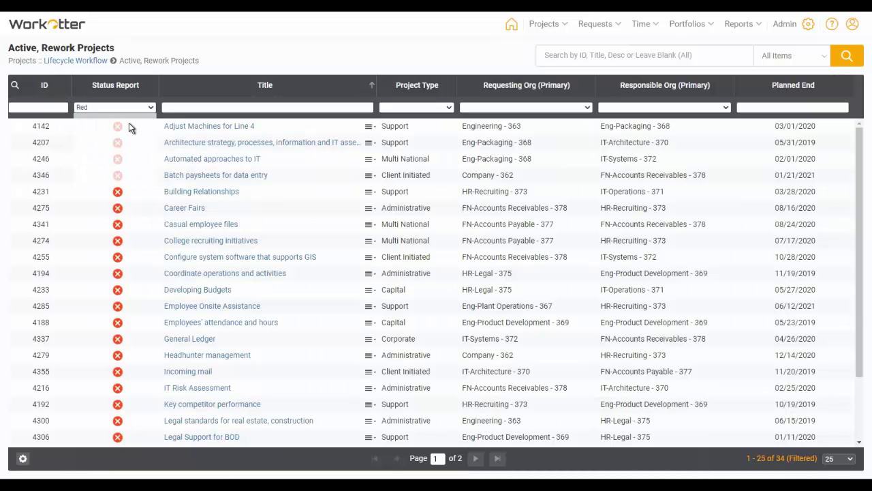
left_click(129, 122)
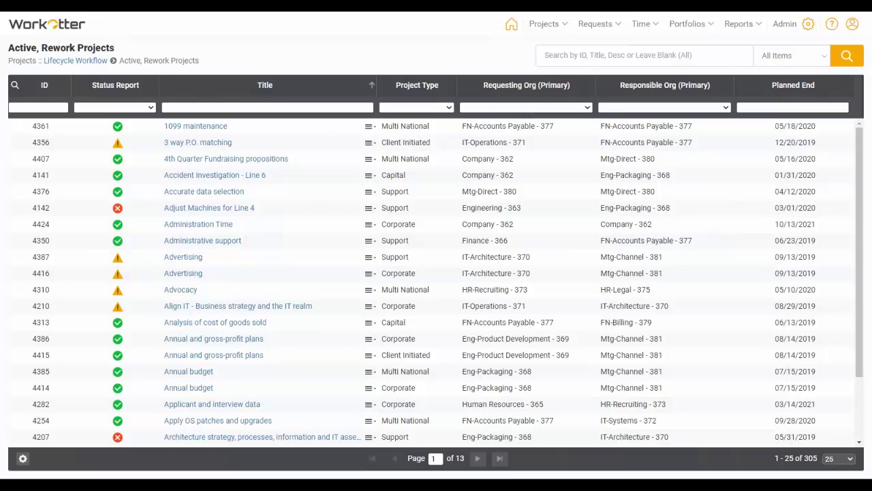
Narrow the Status Report column slightly and place the Project Type column between Requesting Org and Responsible Org
mouse_move(161, 86)
left_mouse_down()
mouse_move(175, 88)
mouse_move(155, 93)
left_mouse_up()
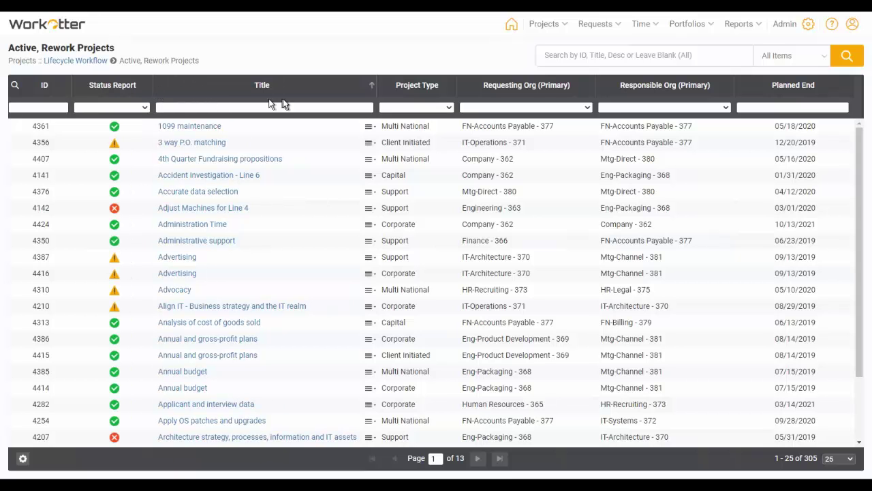
left_click_drag(438, 89, 626, 102)
left_click_drag(681, 87, 553, 90)
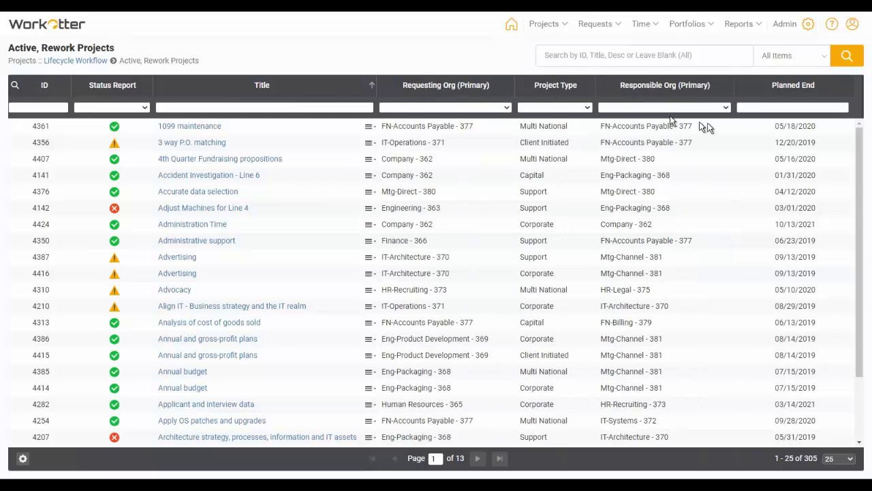
Open the scorecard report of the 3 way P.O. matching project from its status, and close the report window
left_click(114, 147)
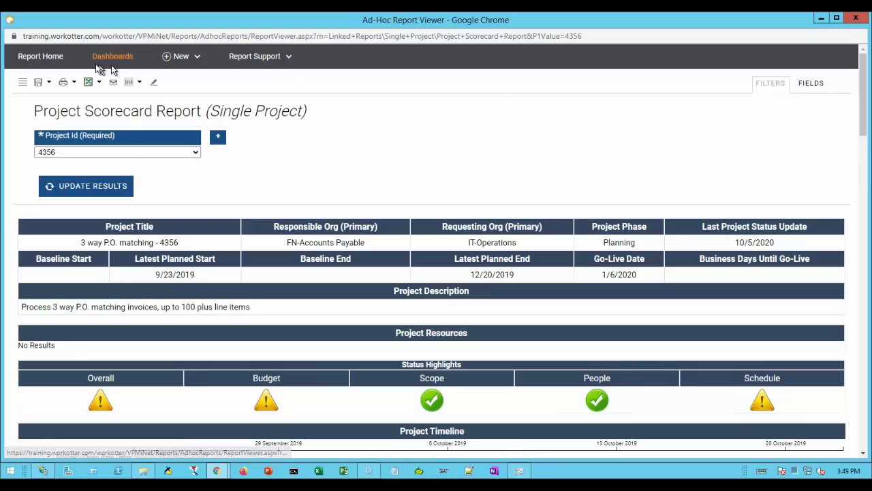
left_click(10, 25)
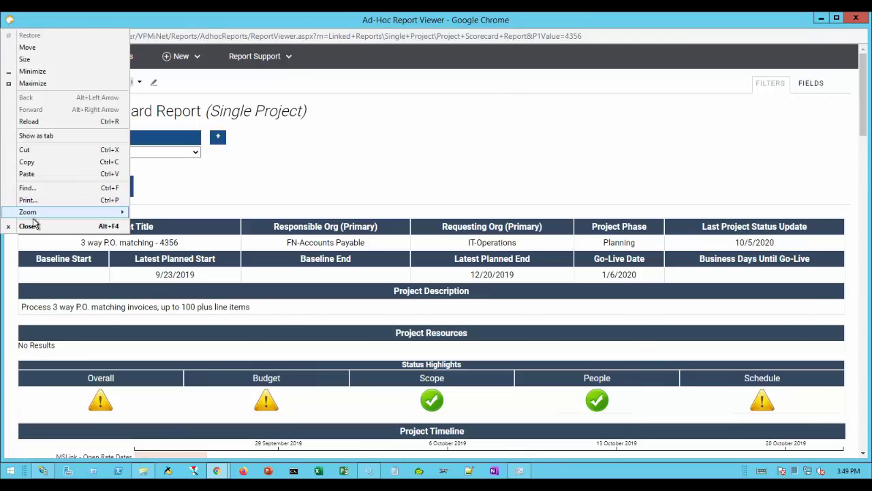
left_click(28, 226)
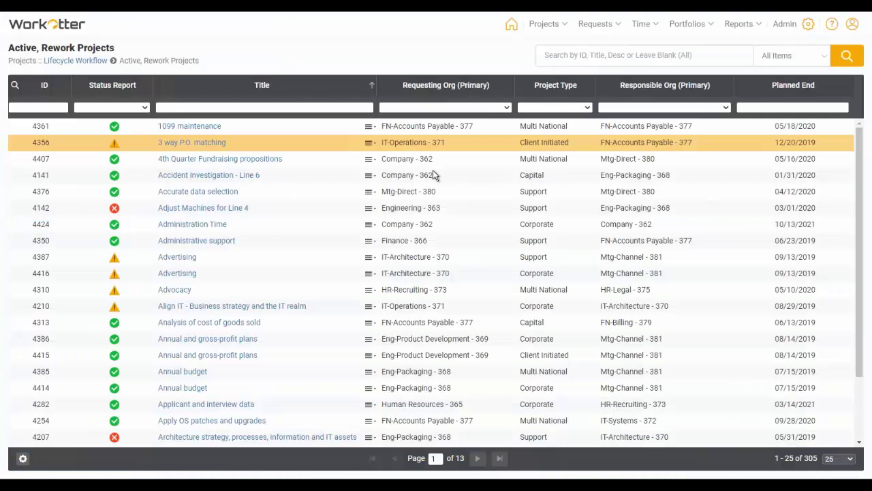
Check the actions available for the 3 way P.O. matching project, including its Resources and Work options
left_click(368, 147)
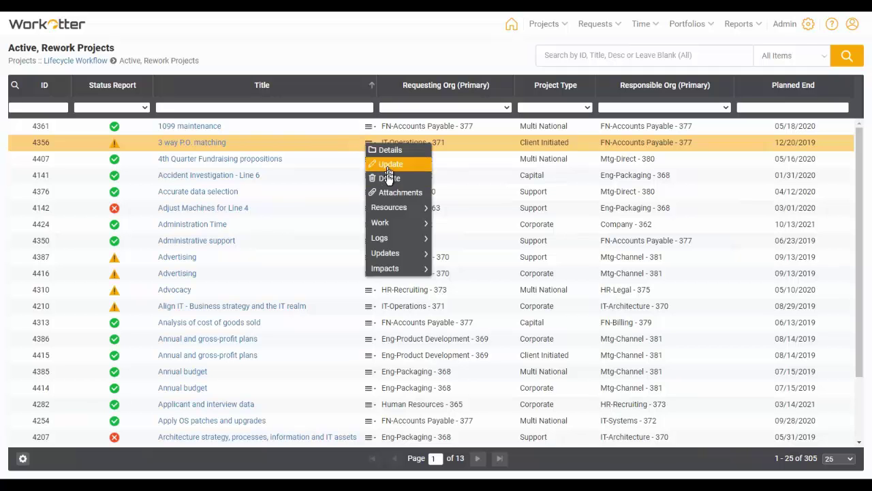
mouse_move(394, 208)
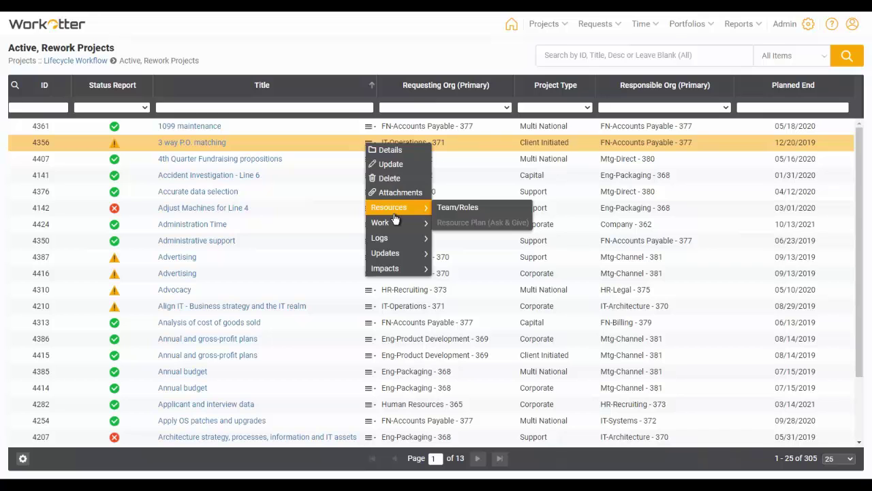
mouse_move(395, 223)
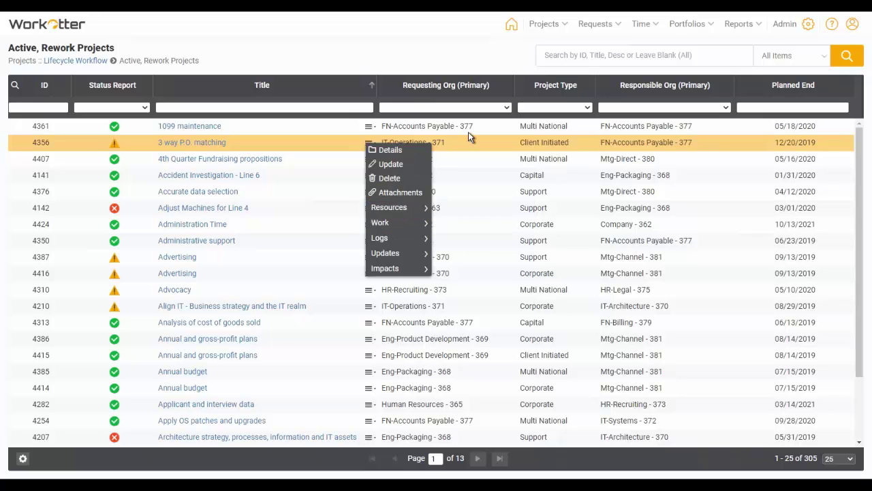
left_click(444, 73)
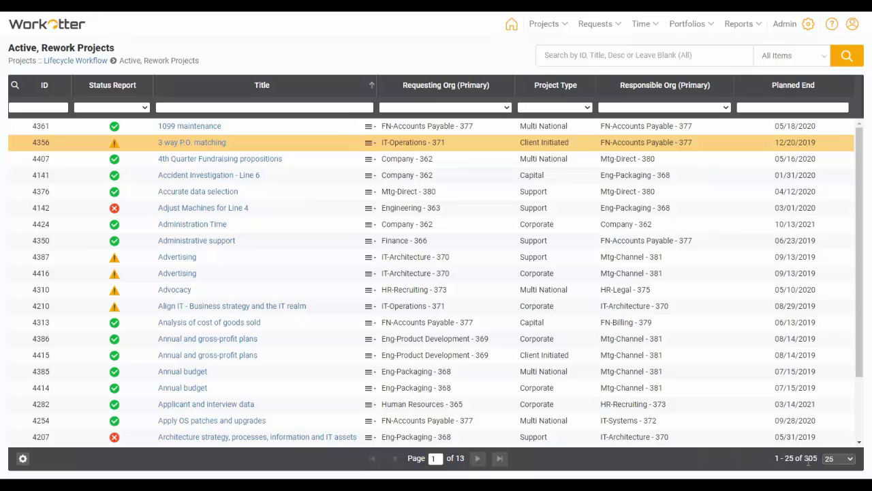
Check the choices for the number of projects shown per page
left_click(848, 463)
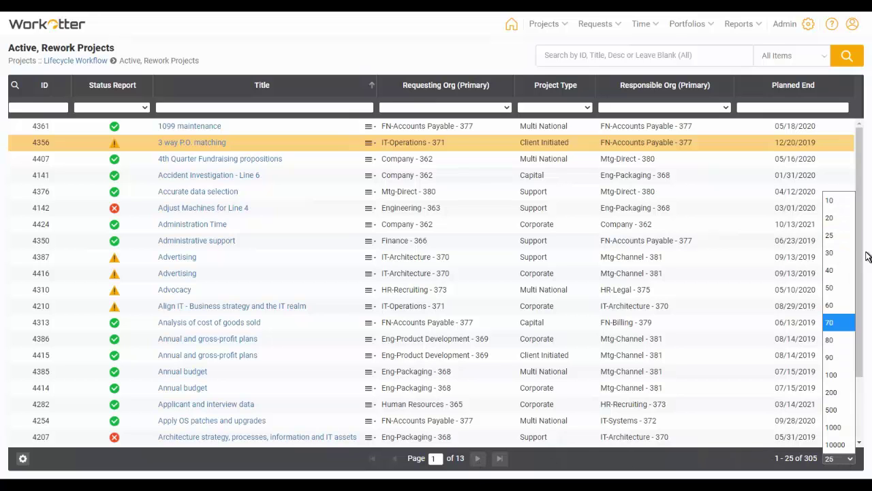
left_click(725, 471)
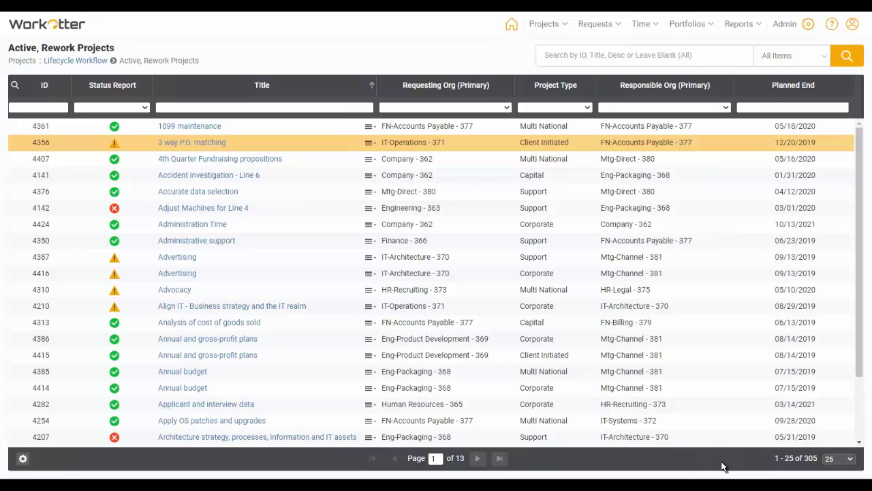
Show the grid options, filter the project list to Red status reports, and make that filter persistent
left_click(23, 458)
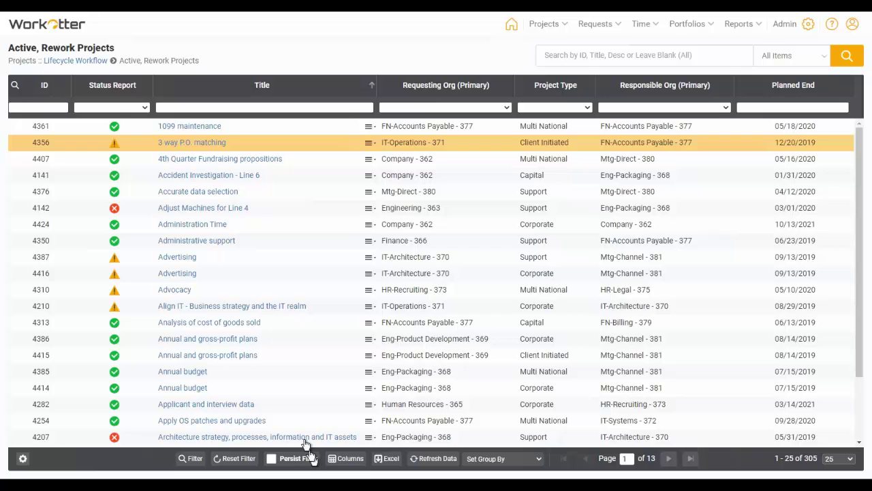
left_click(118, 107)
left_click(82, 157)
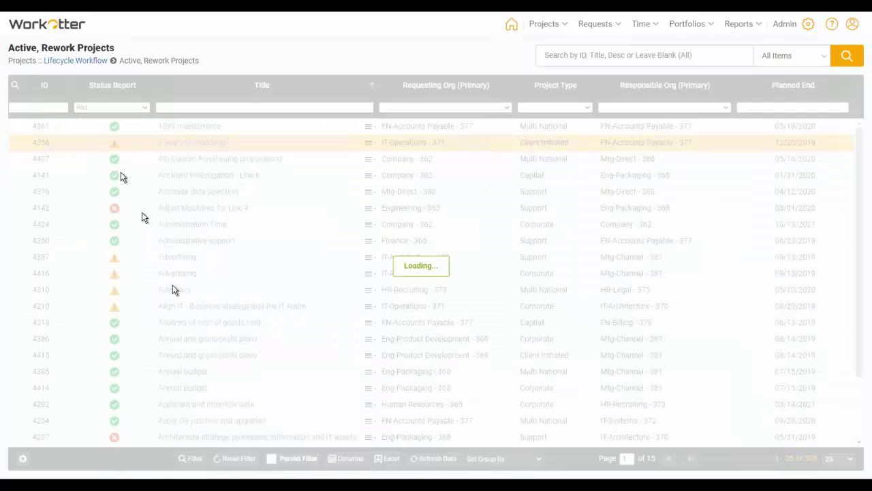
left_click(274, 458)
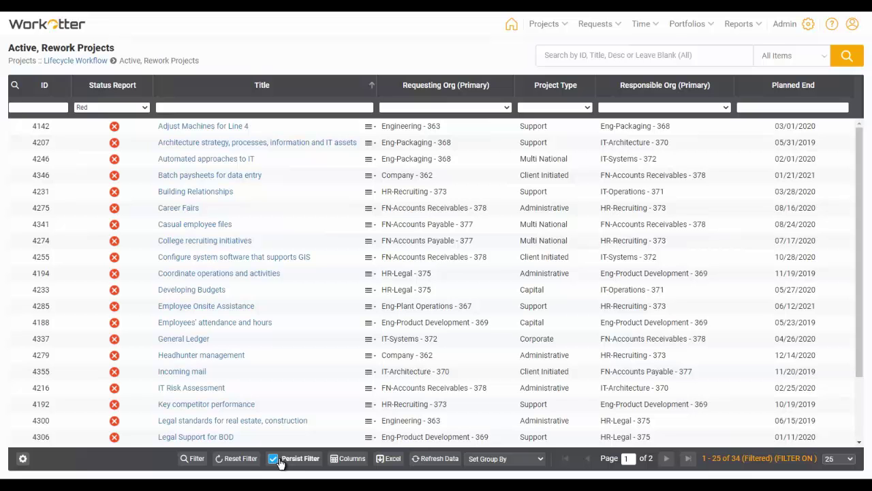
Clear the Status Report filter and turn off Persist Filter
left_click(119, 107)
left_click(114, 124)
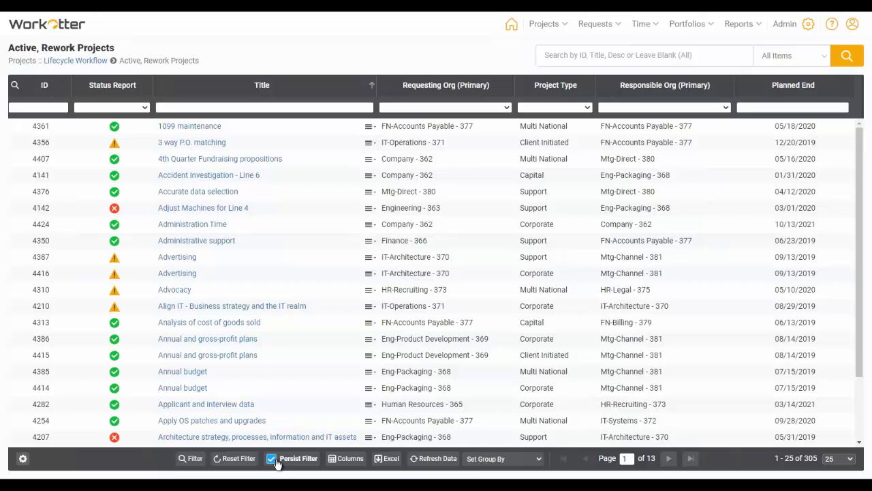
left_click(272, 461)
Remove Planned End from the shown columns, and search the available columns for "Ba", clearing the search again
left_click(346, 459)
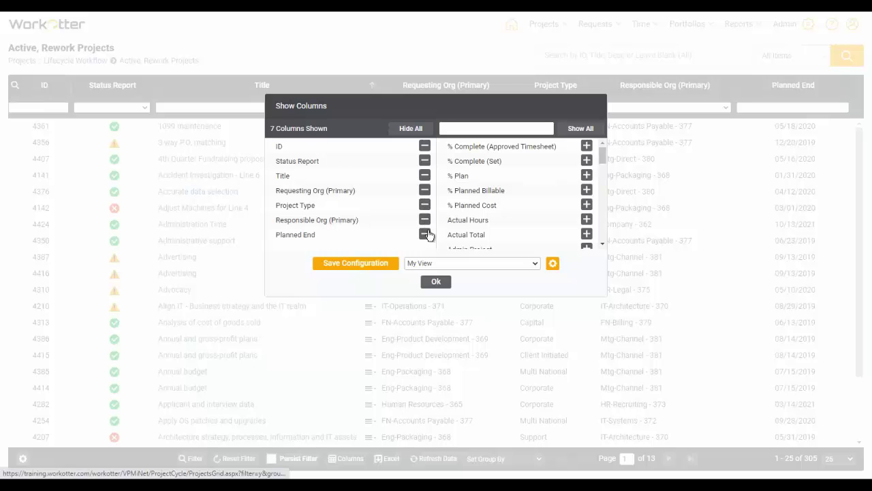
left_click(425, 234)
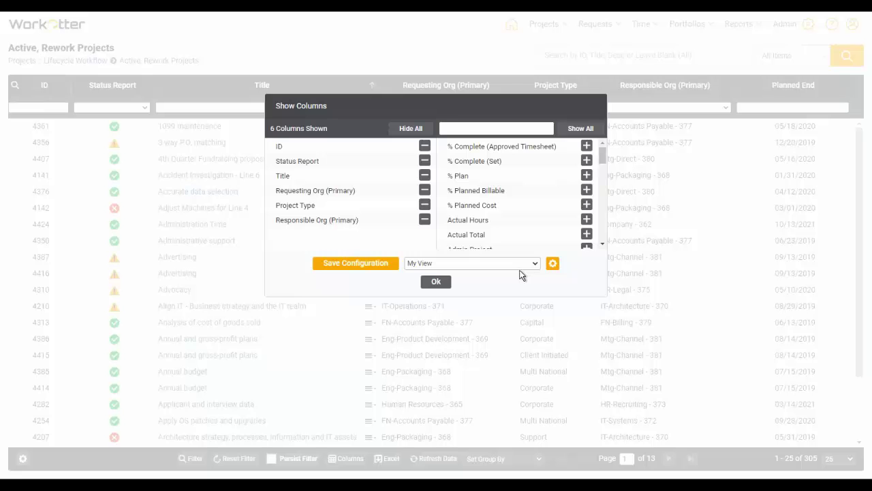
left_click(603, 203)
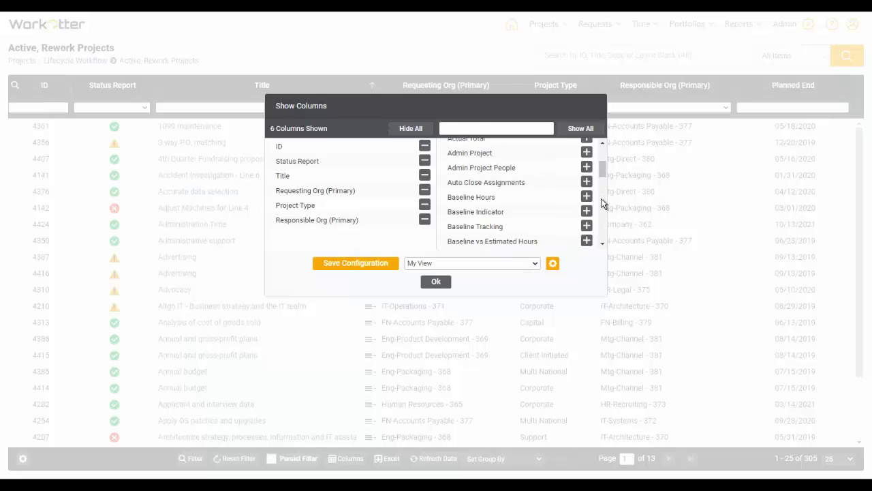
left_click(486, 128)
type("Base")
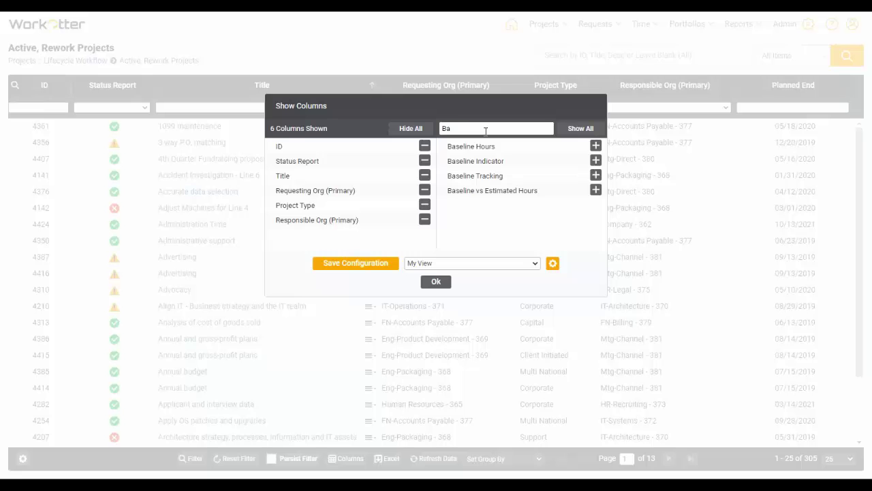
key("BackSpace")
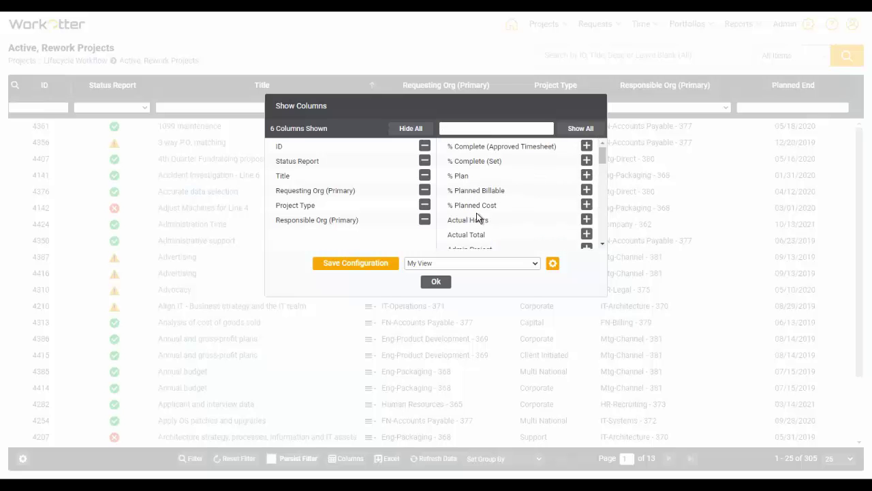
Add the Budget column, check which saved views can be chosen, and apply the column selection
scroll(479, 218, "down", 3)
scroll(525, 243, "down", 2)
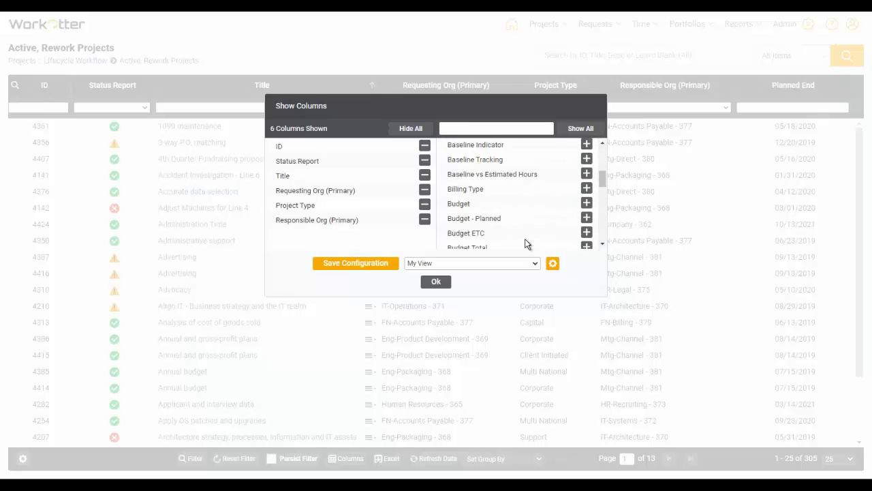
left_click(586, 203)
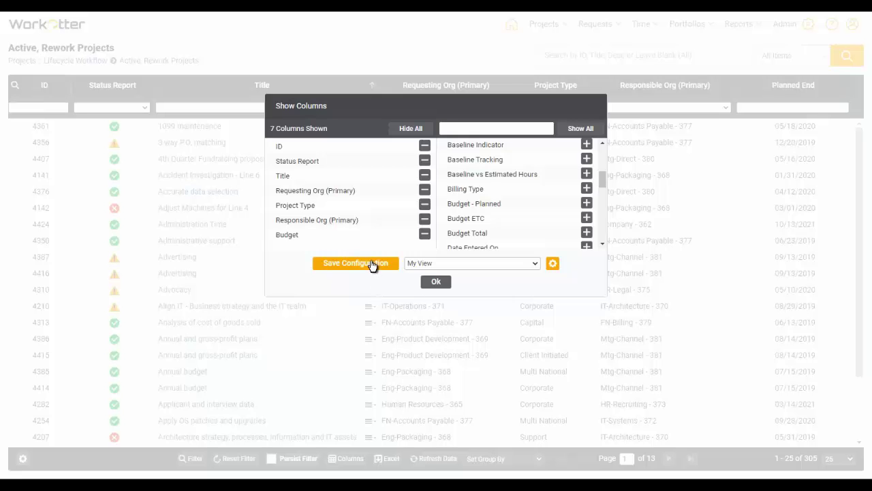
left_click(505, 265)
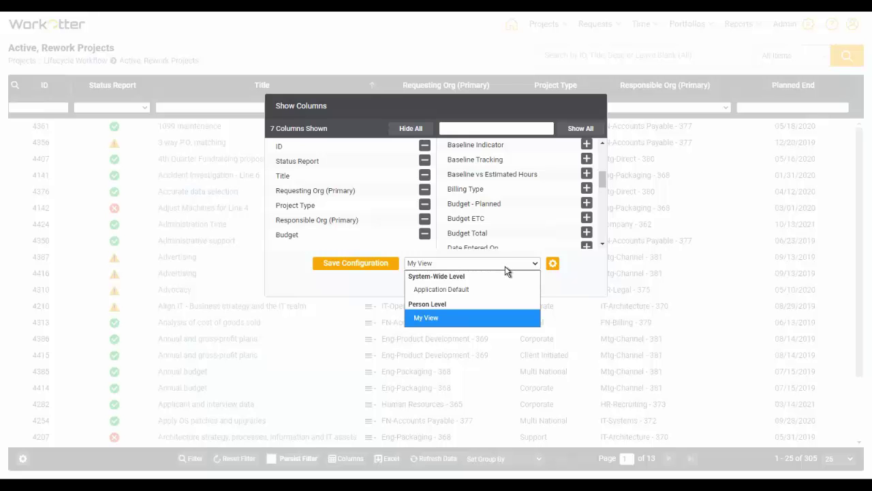
left_click(505, 266)
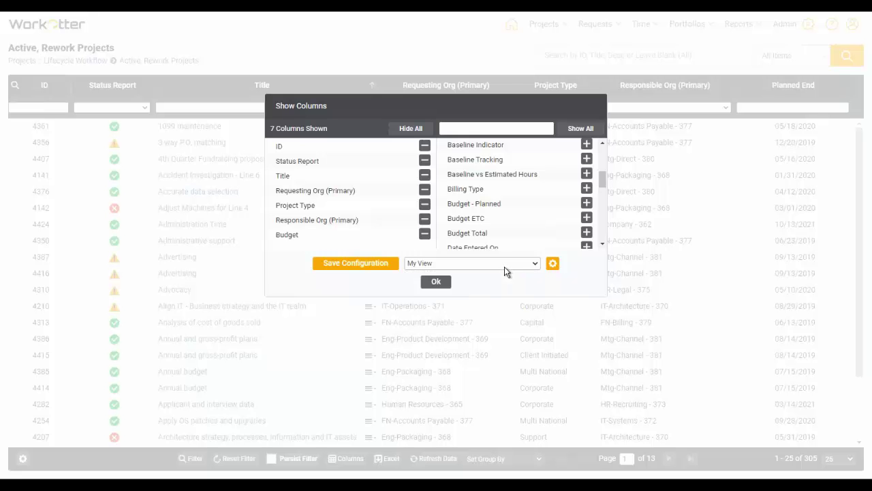
left_click(438, 282)
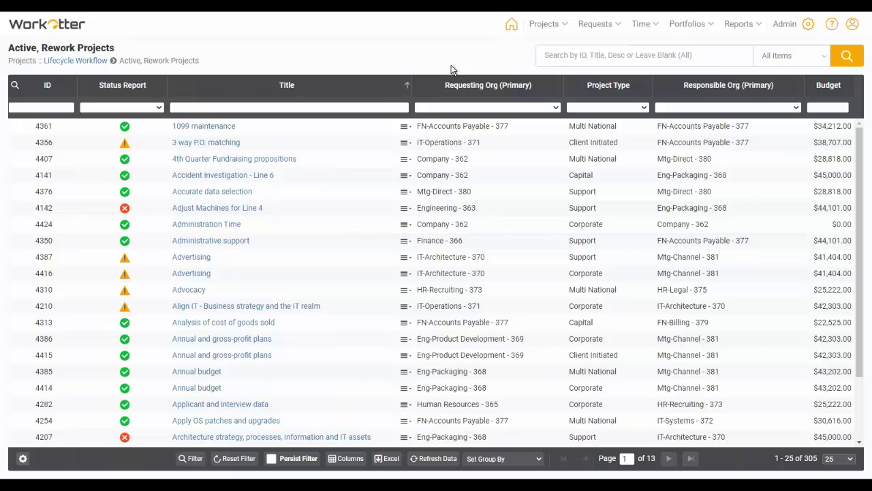
Return to the home dashboard
left_click(513, 26)
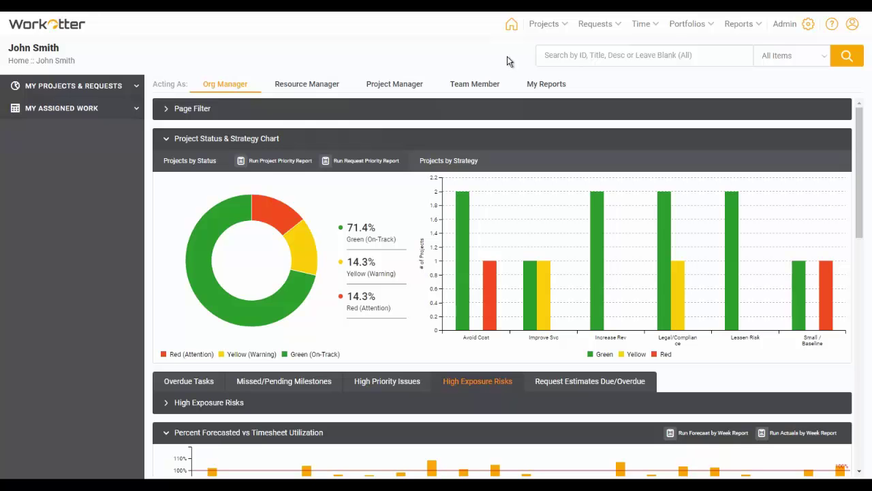
mouse_move(507, 3)
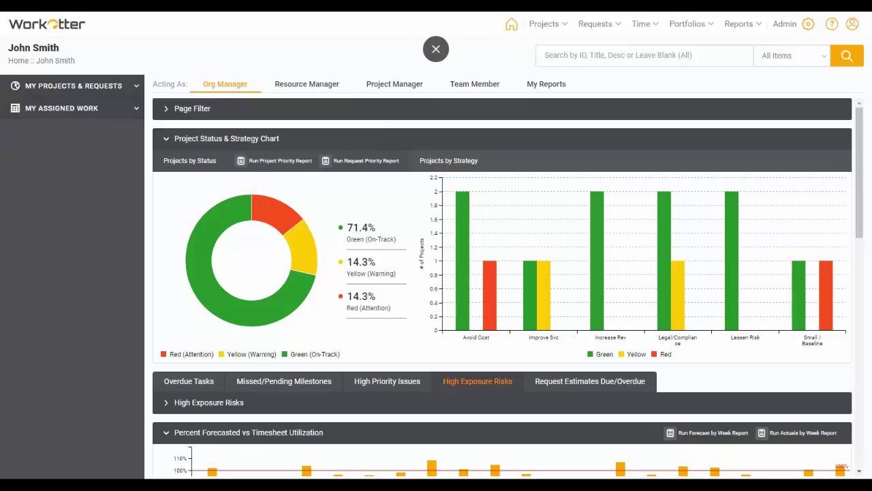